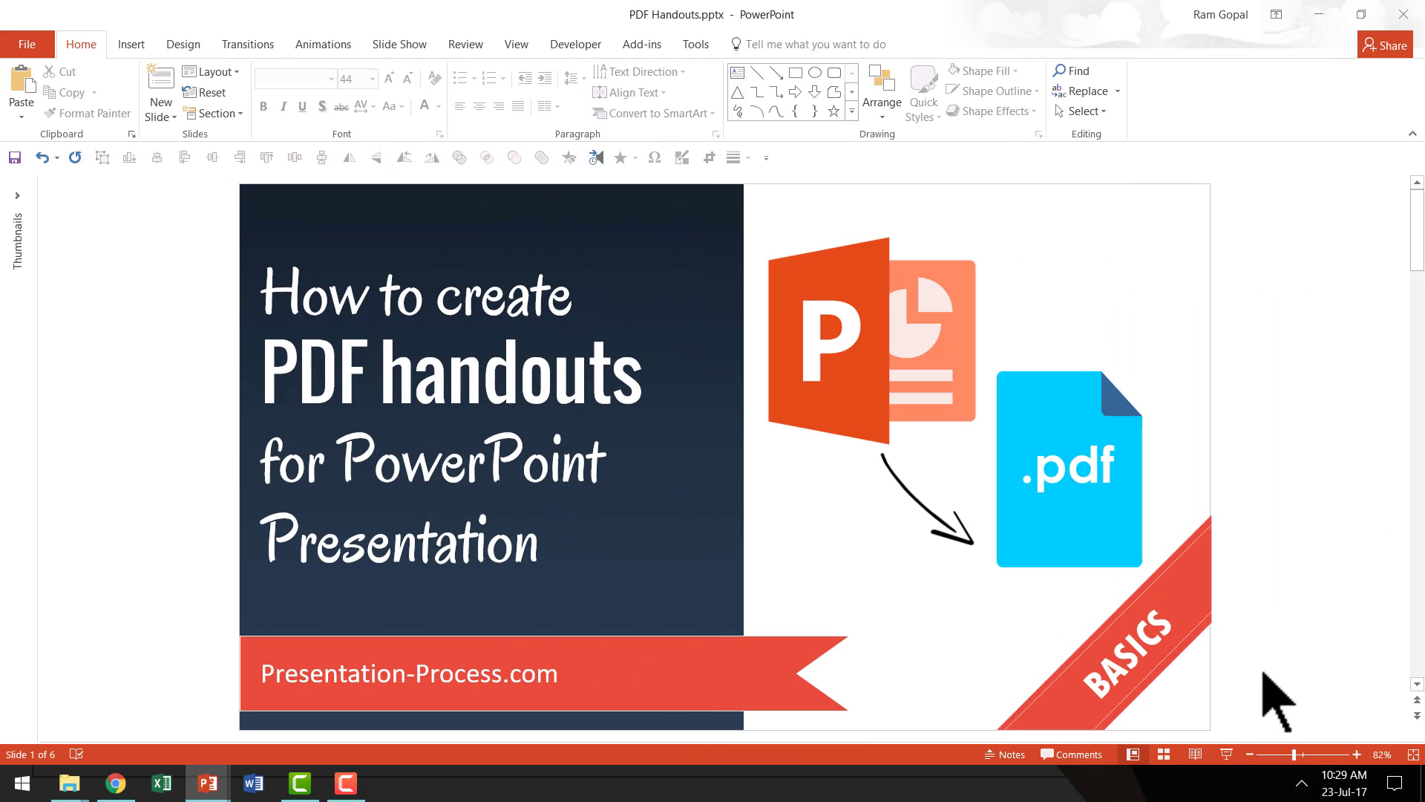
# Return from the slide grid to the first slide and reach PowerPoint's Export page.
pyautogui.click(1164, 754)
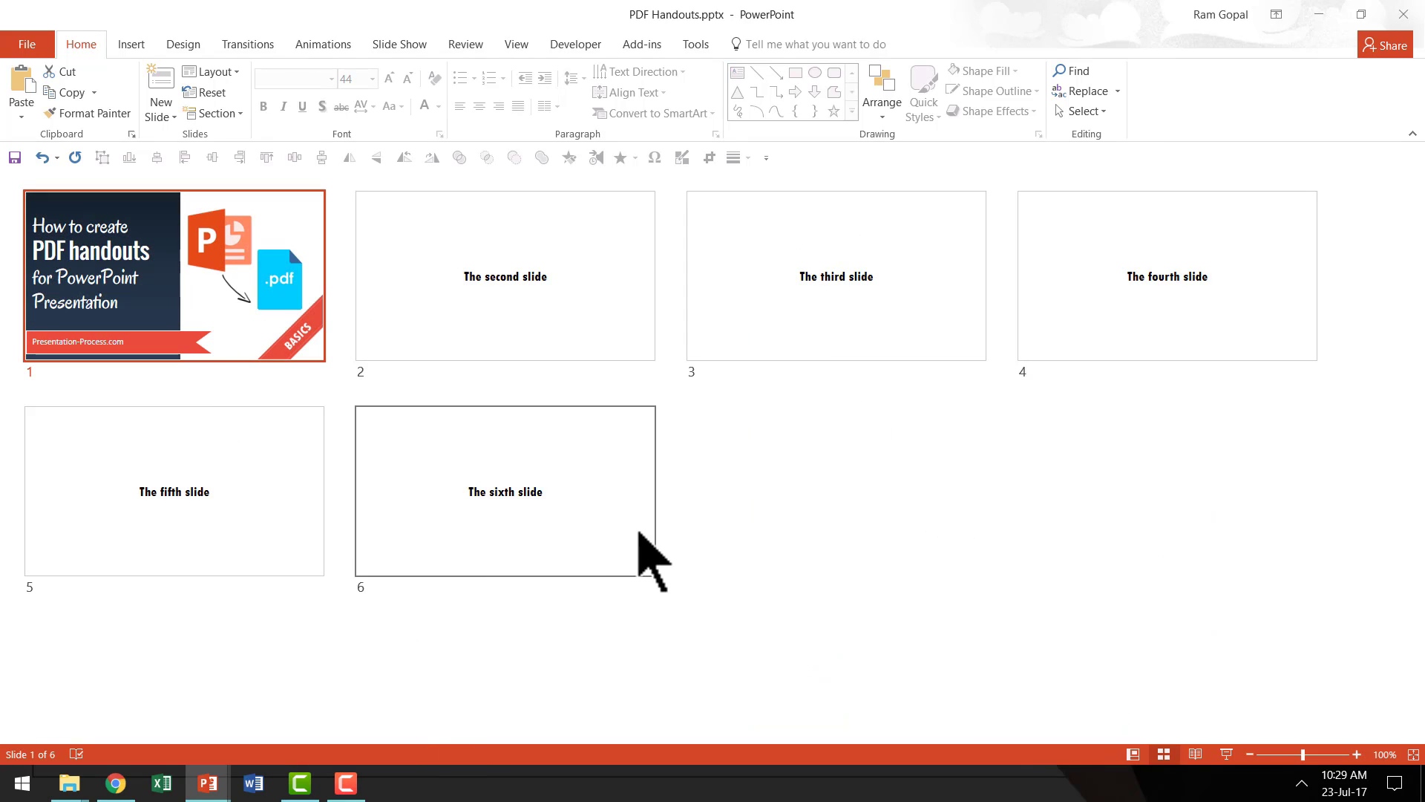
pyautogui.doubleClick(228, 292)
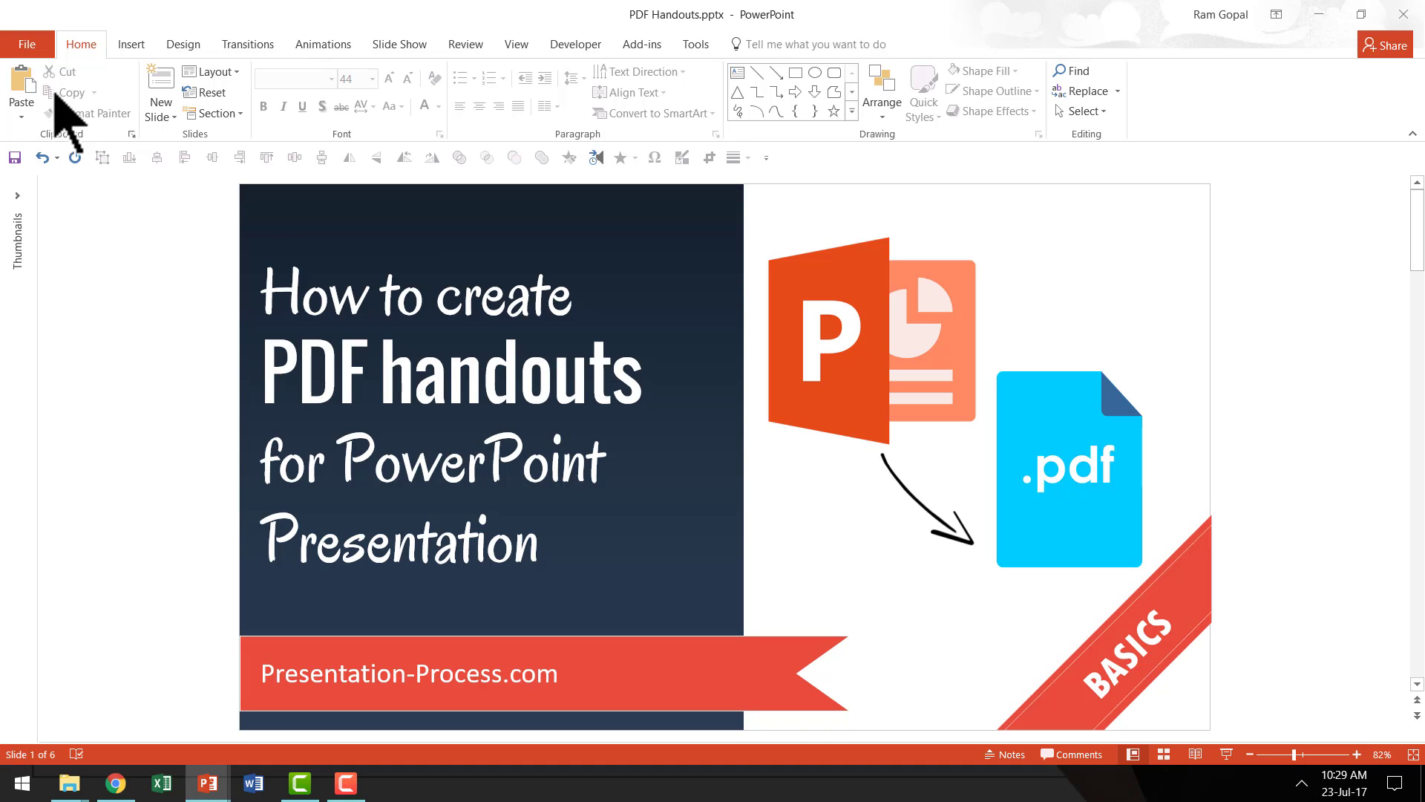
pyautogui.click(35, 52)
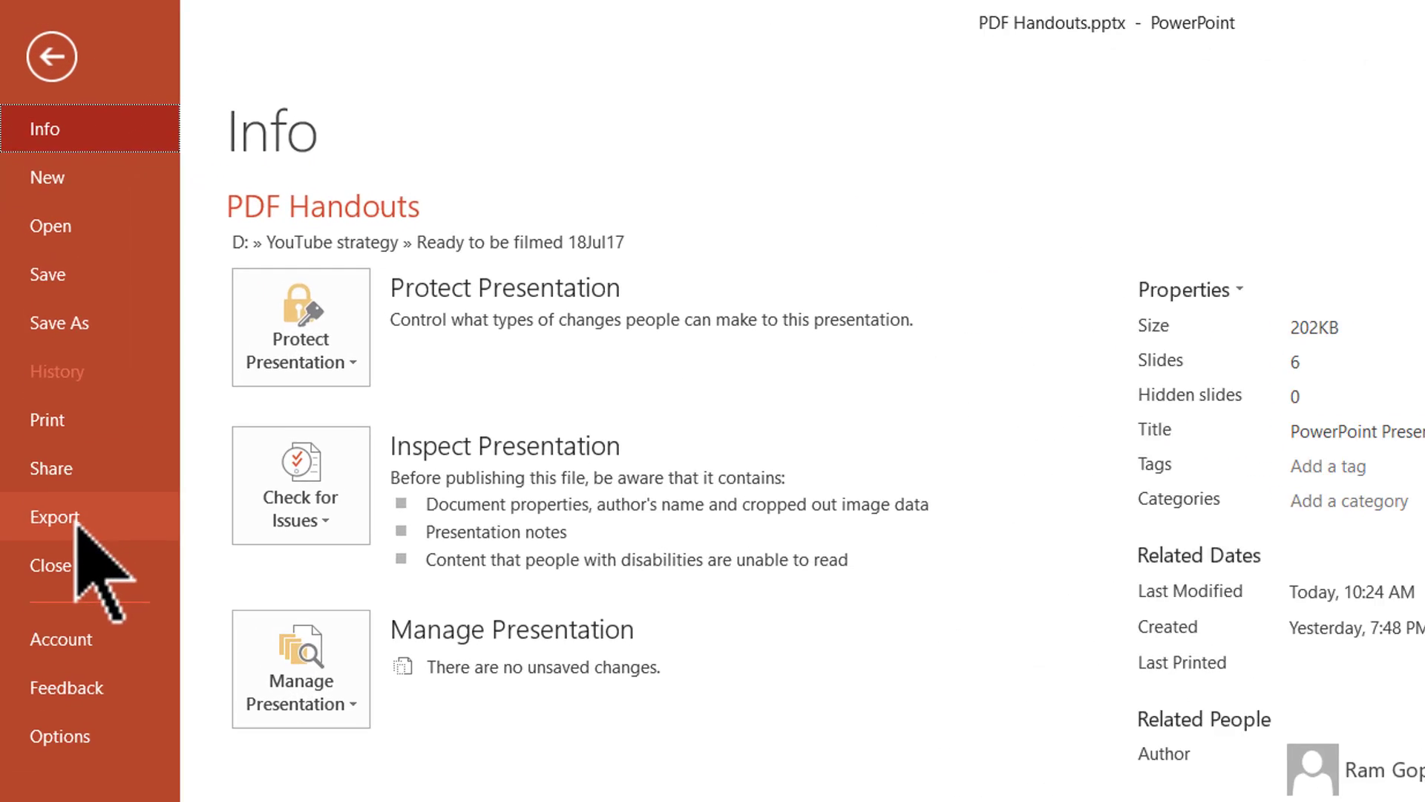
pyautogui.click(78, 531)
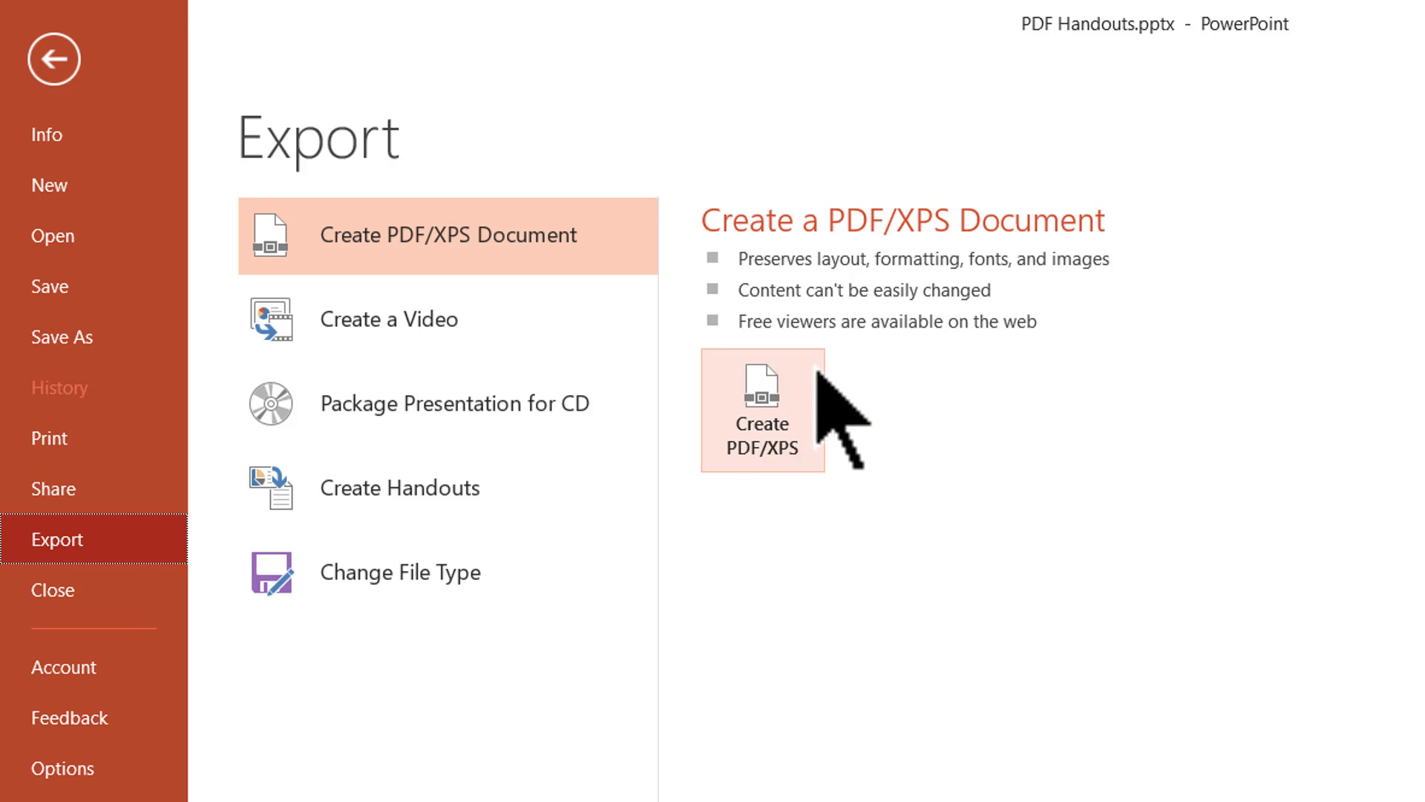
# Start a PDF export saved to the Desktop, with the file name selected for renaming to Test.
pyautogui.click(773, 407)
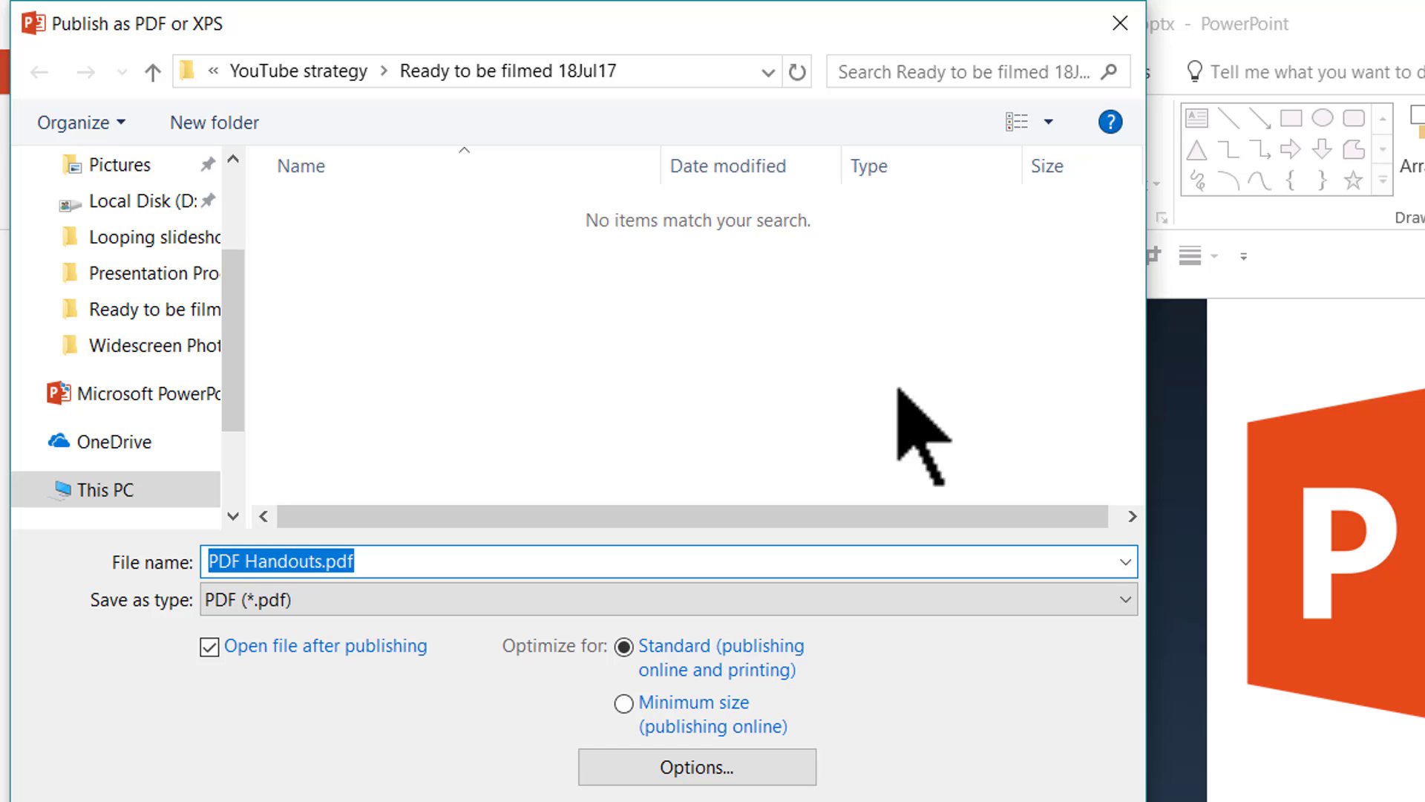
pyautogui.click(768, 71)
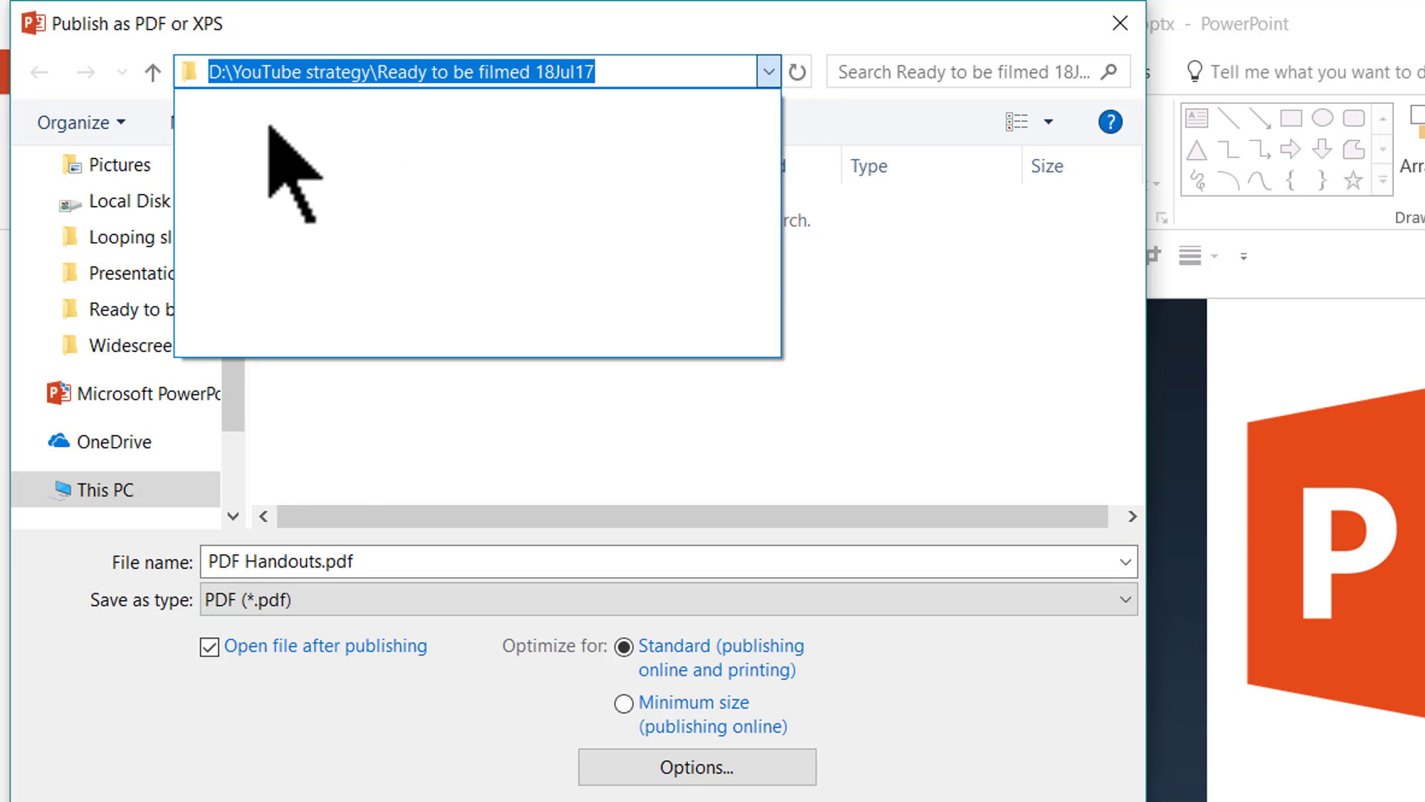
pyautogui.click(140, 167)
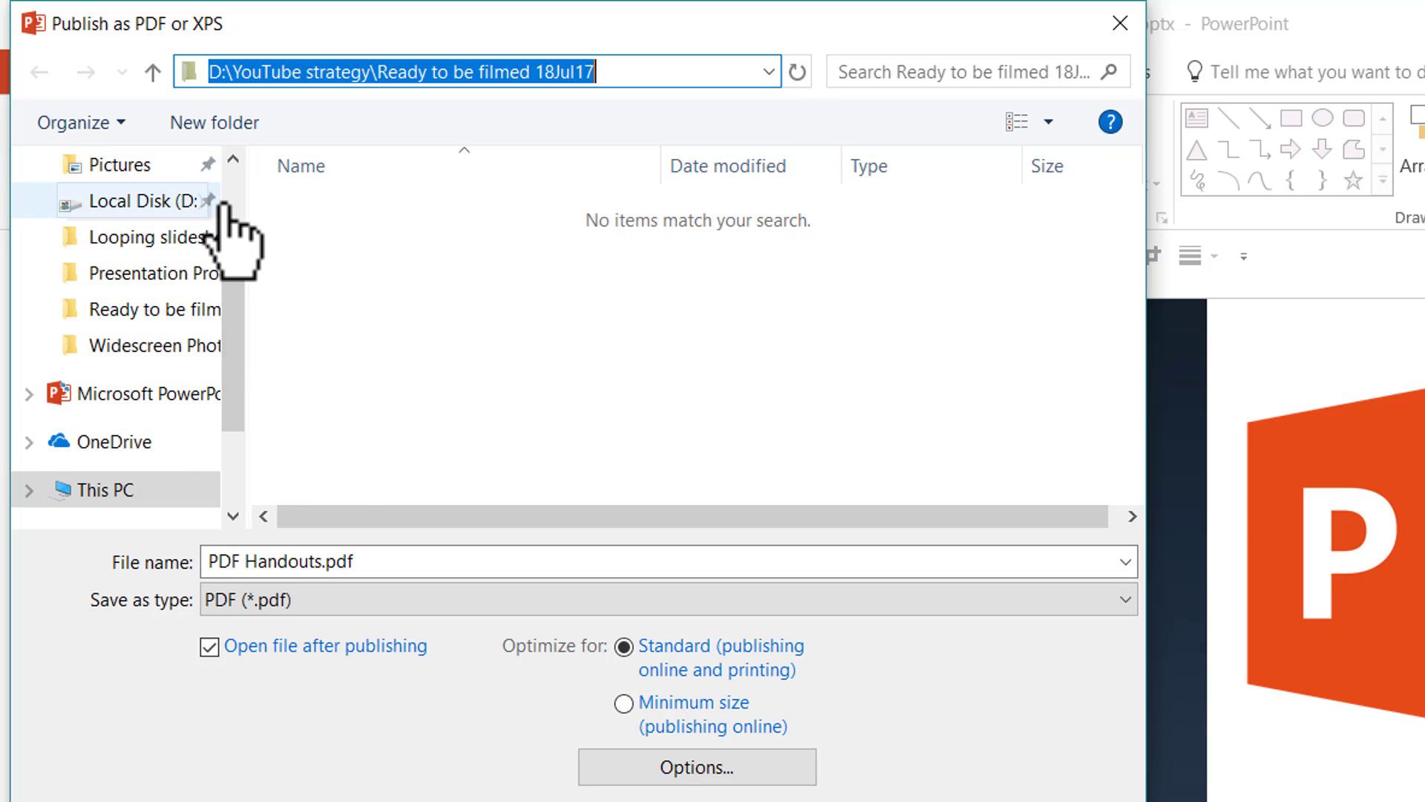
pyautogui.scroll(2, 207, 254)
pyautogui.click(118, 261)
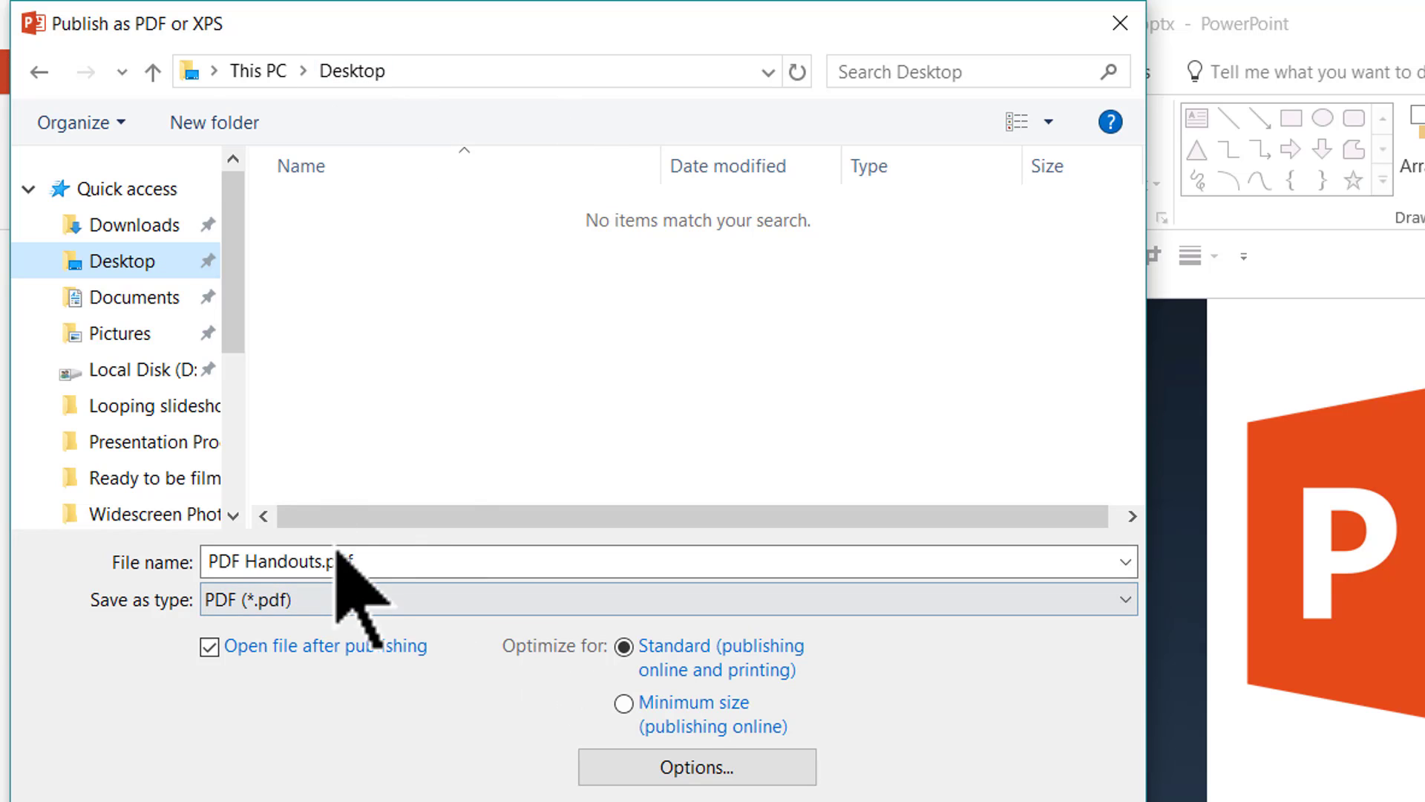
pyautogui.click(406, 560)
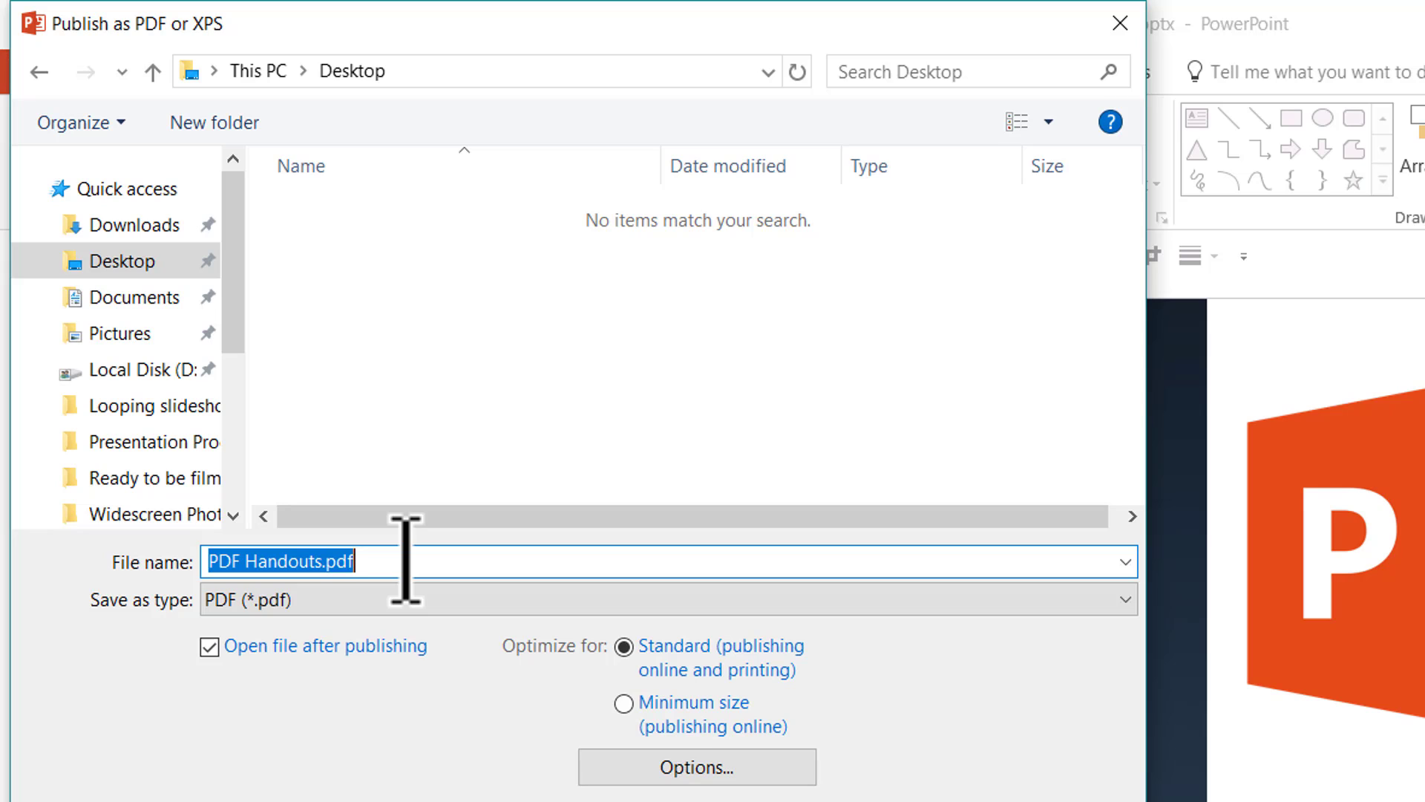
pyautogui.write('Test')
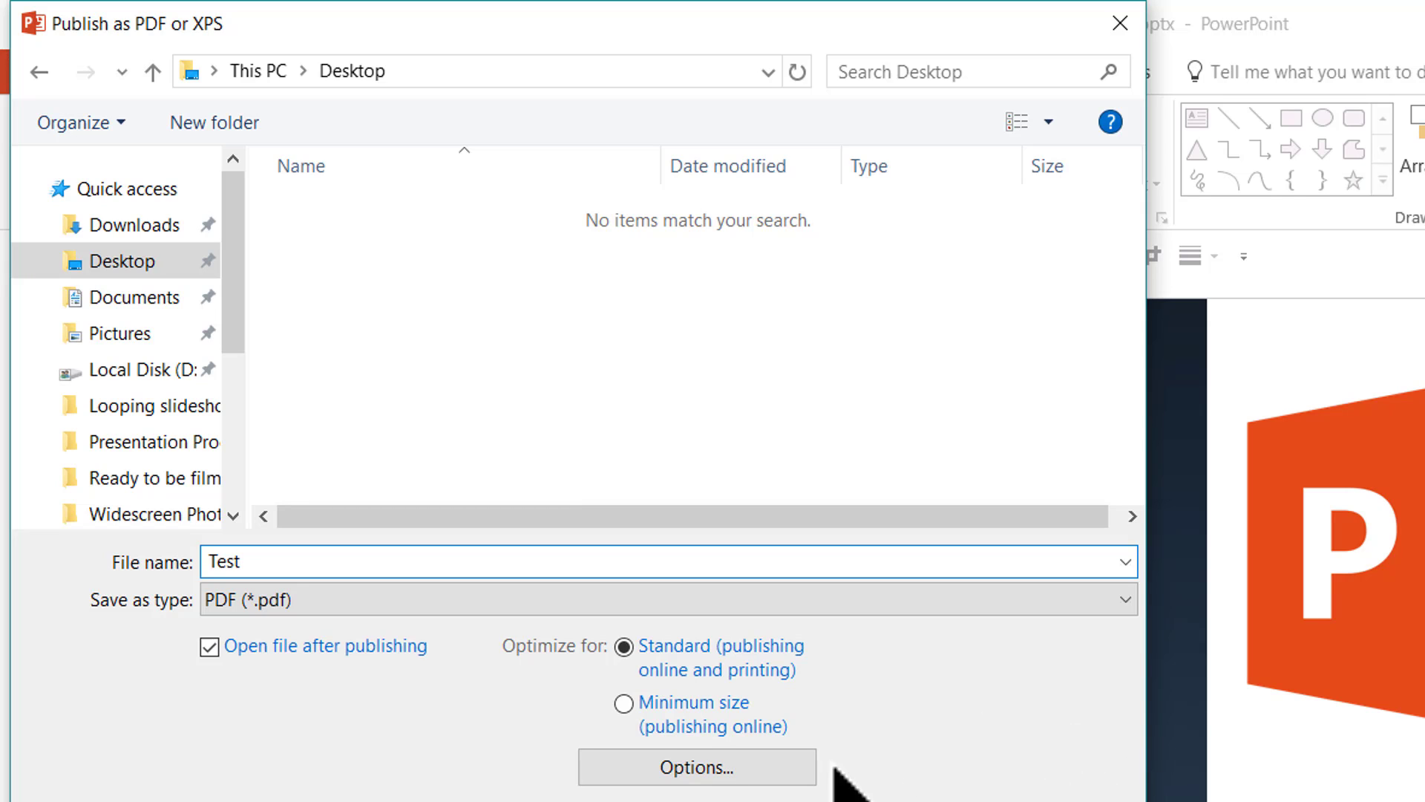
# Set the PDF options to publish Handouts with 3 slides per page.
pyautogui.click(682, 767)
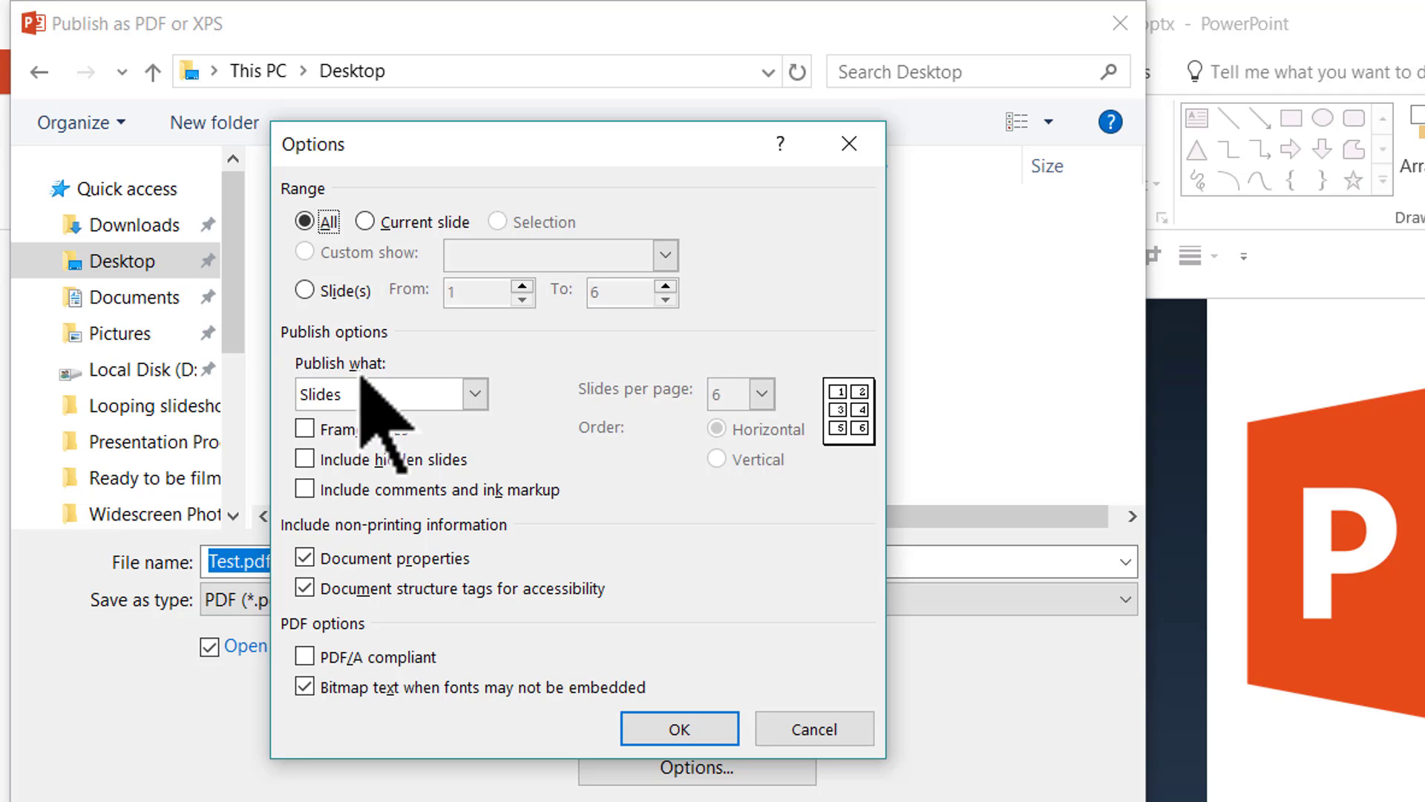
pyautogui.click(457, 395)
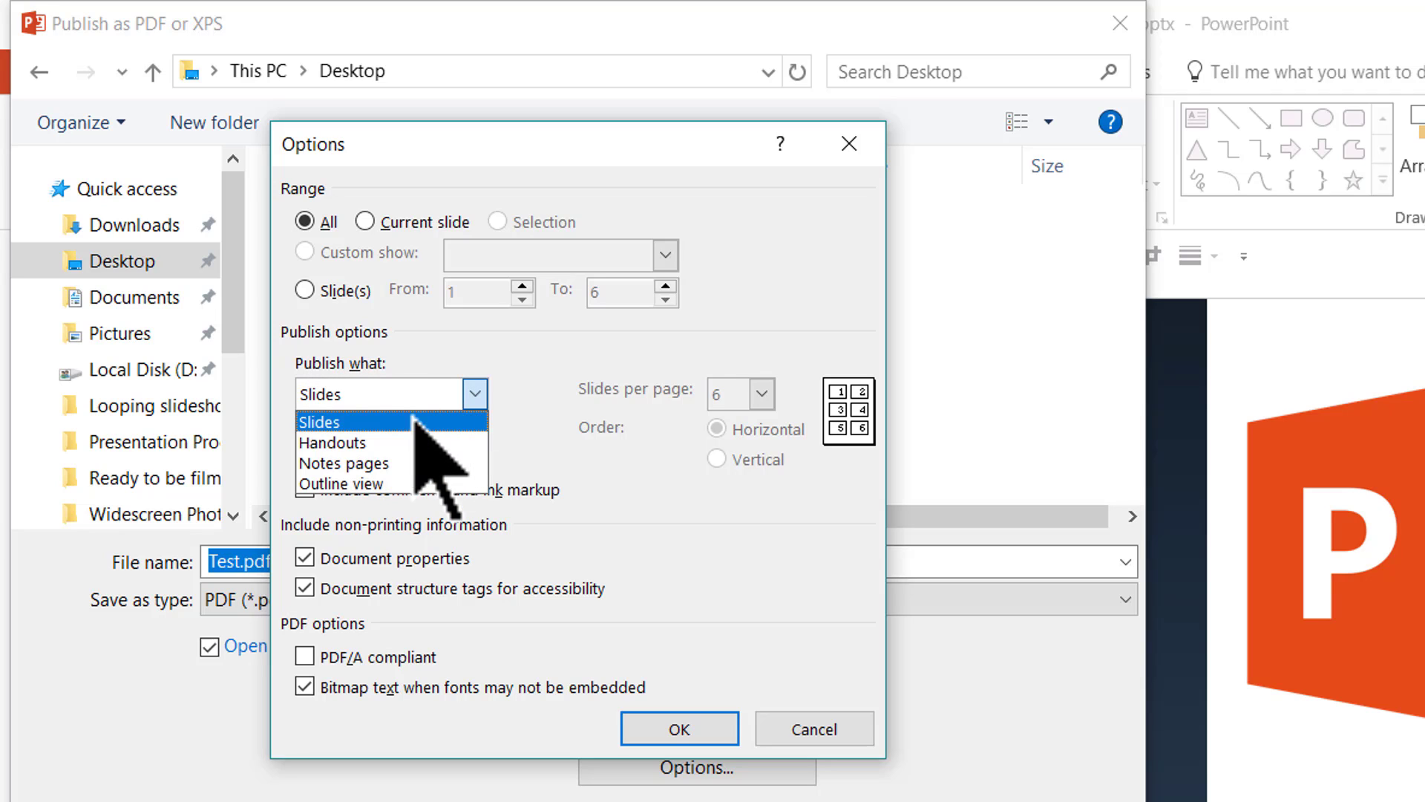
pyautogui.click(359, 445)
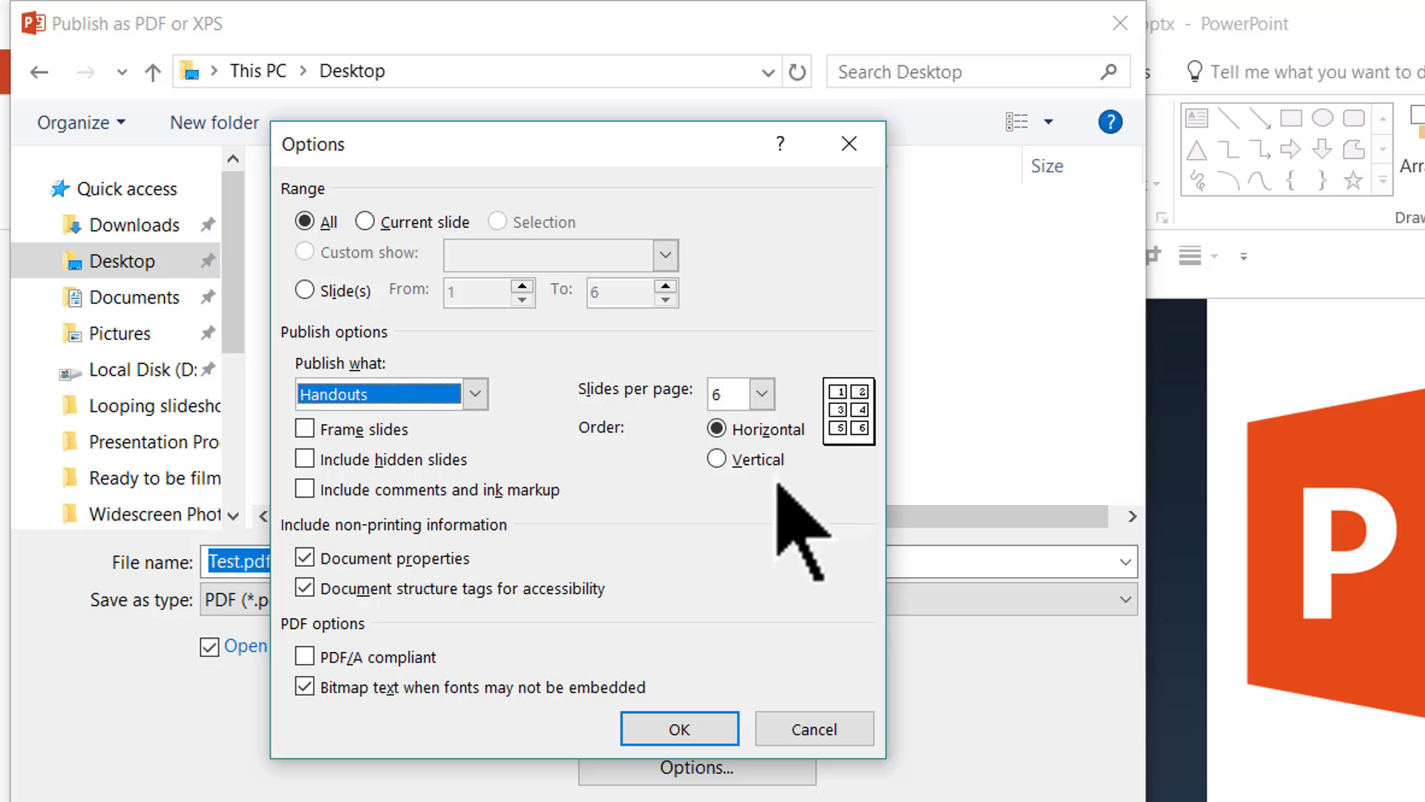
pyautogui.click(762, 393)
pyautogui.click(726, 464)
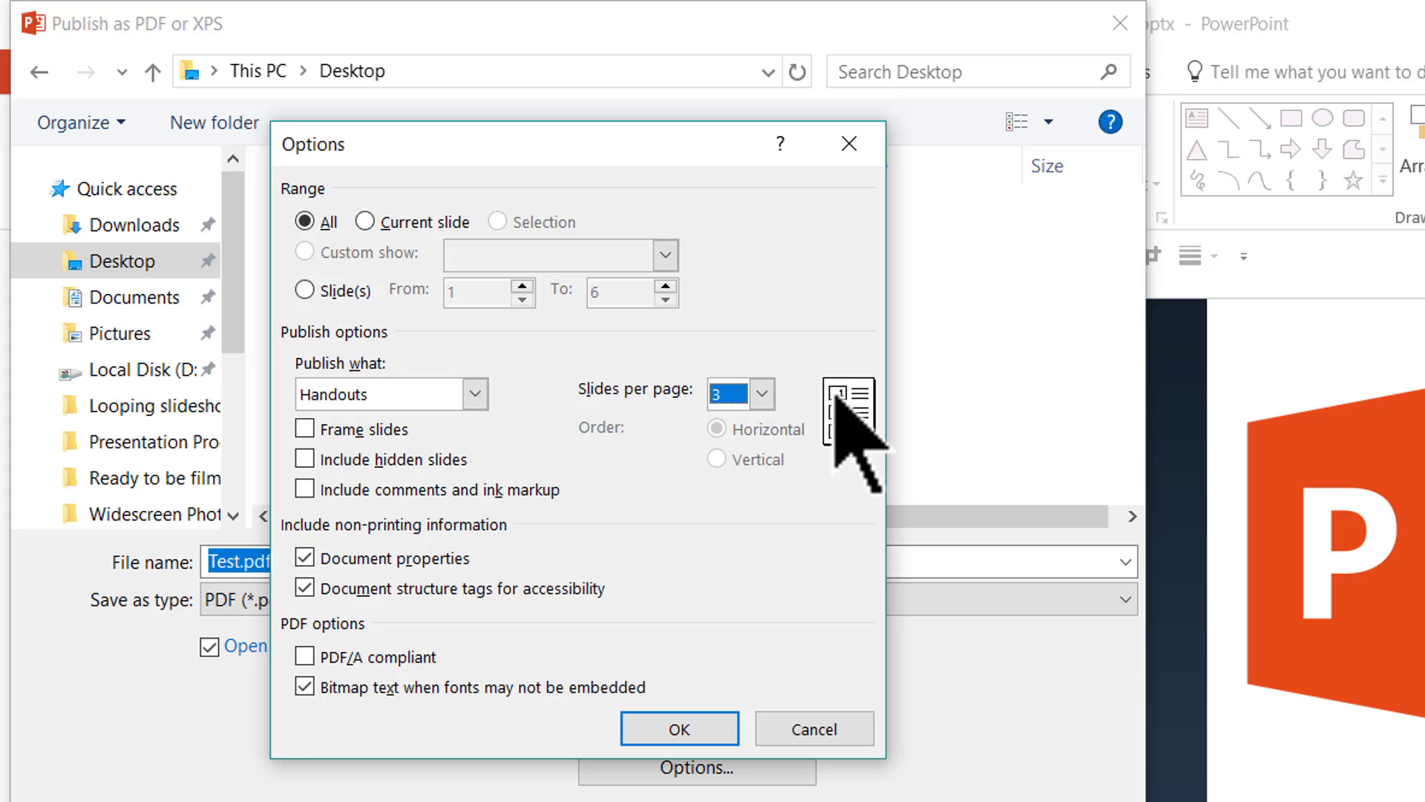
pyautogui.click(682, 733)
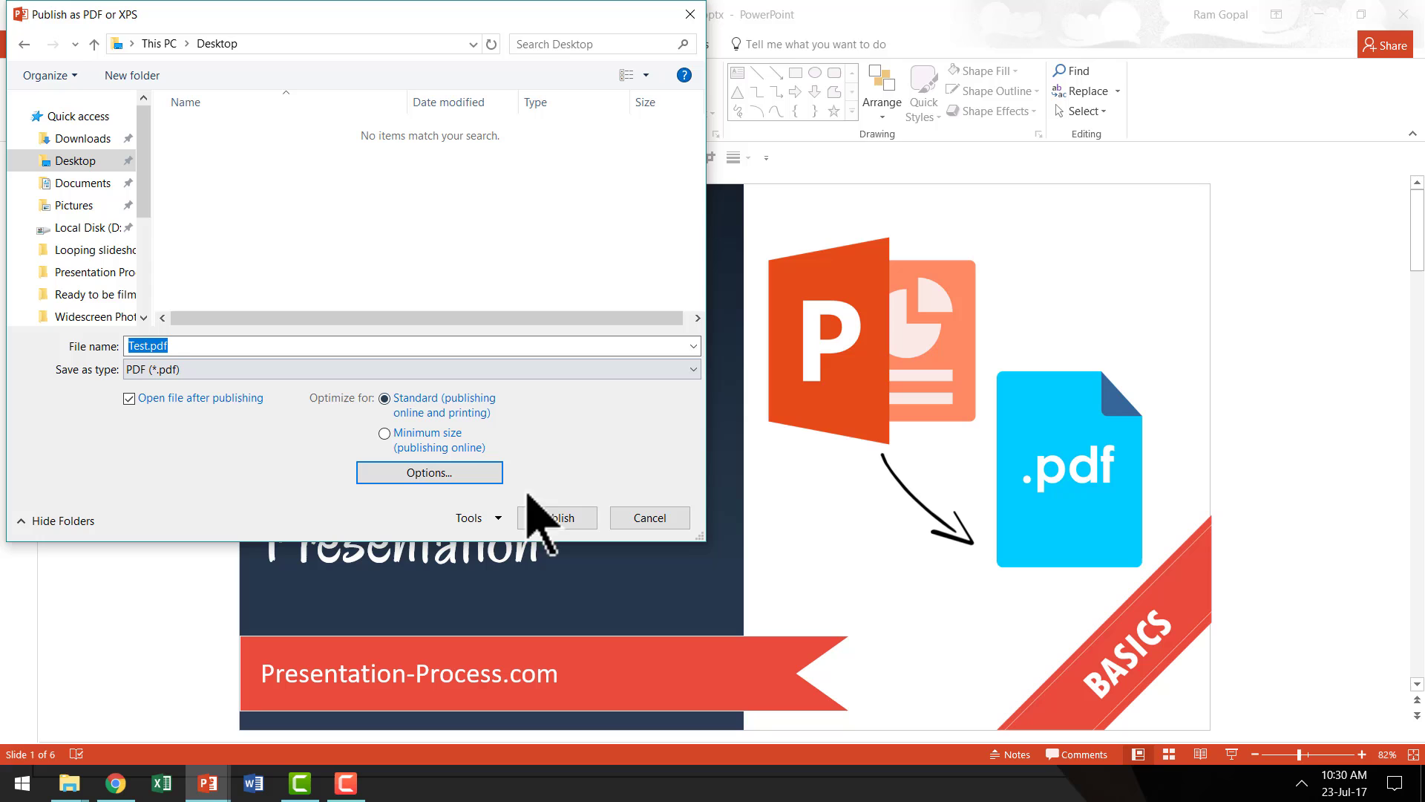
# Publish Test.pdf and view the two handout pages in Acrobat Reader.
pyautogui.click(567, 526)
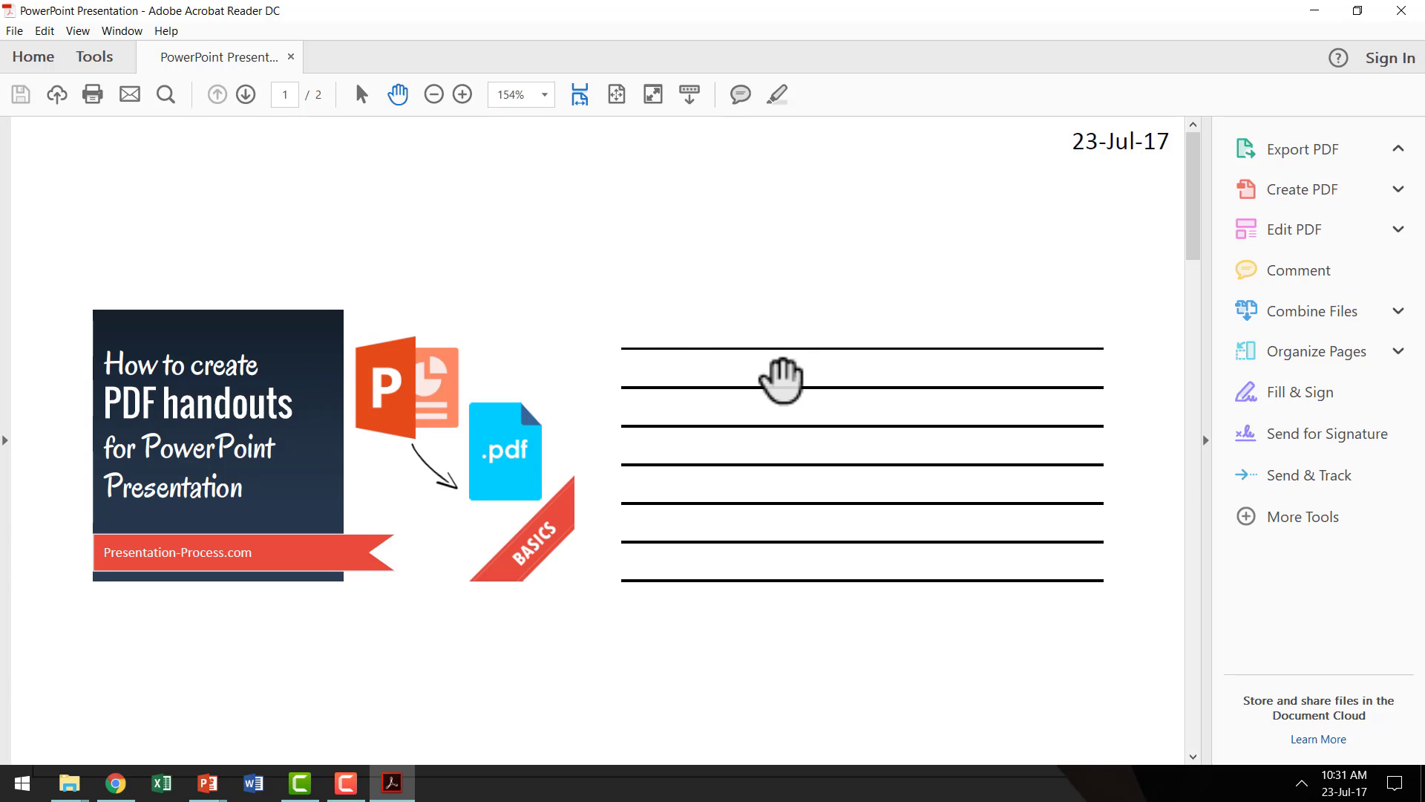
pyautogui.scroll(-2, 892, 449)
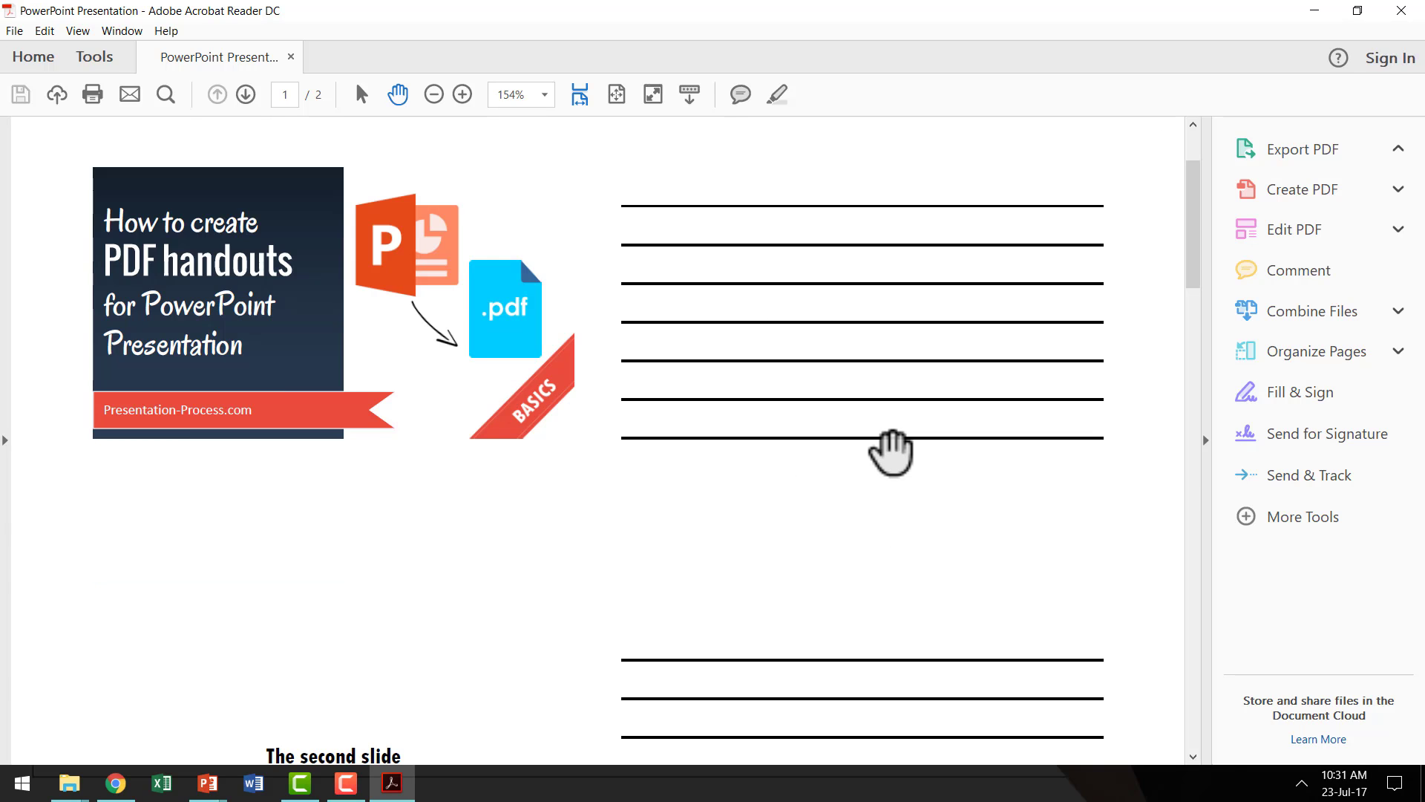
pyautogui.scroll(-3, 891, 449)
pyautogui.scroll(-2, 880, 452)
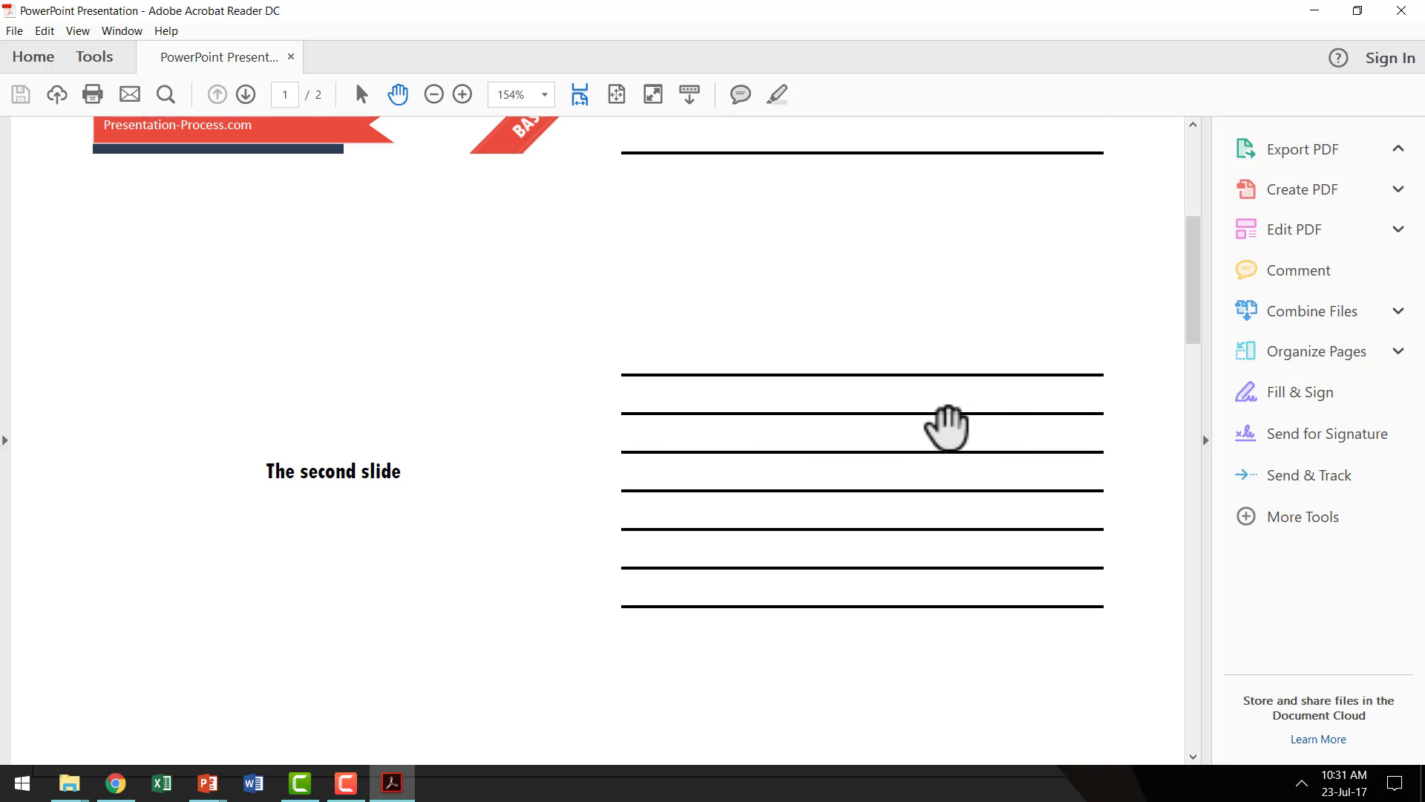
pyautogui.scroll(-5, 936, 435)
pyautogui.scroll(-4, 925, 452)
pyautogui.scroll(-10, 735, 477)
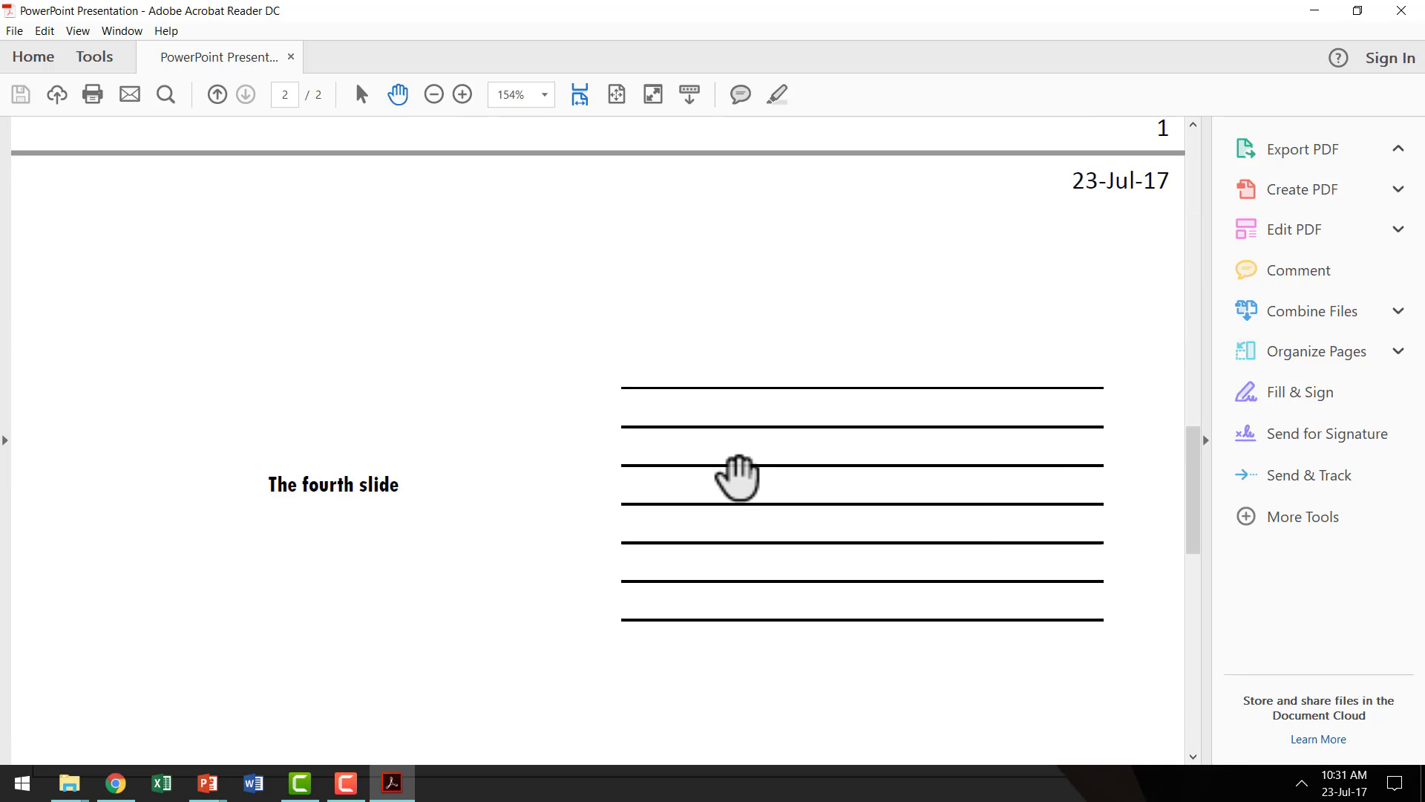
pyautogui.scroll(-5, 737, 478)
pyautogui.scroll(-5, 738, 478)
pyautogui.scroll(-5, 740, 478)
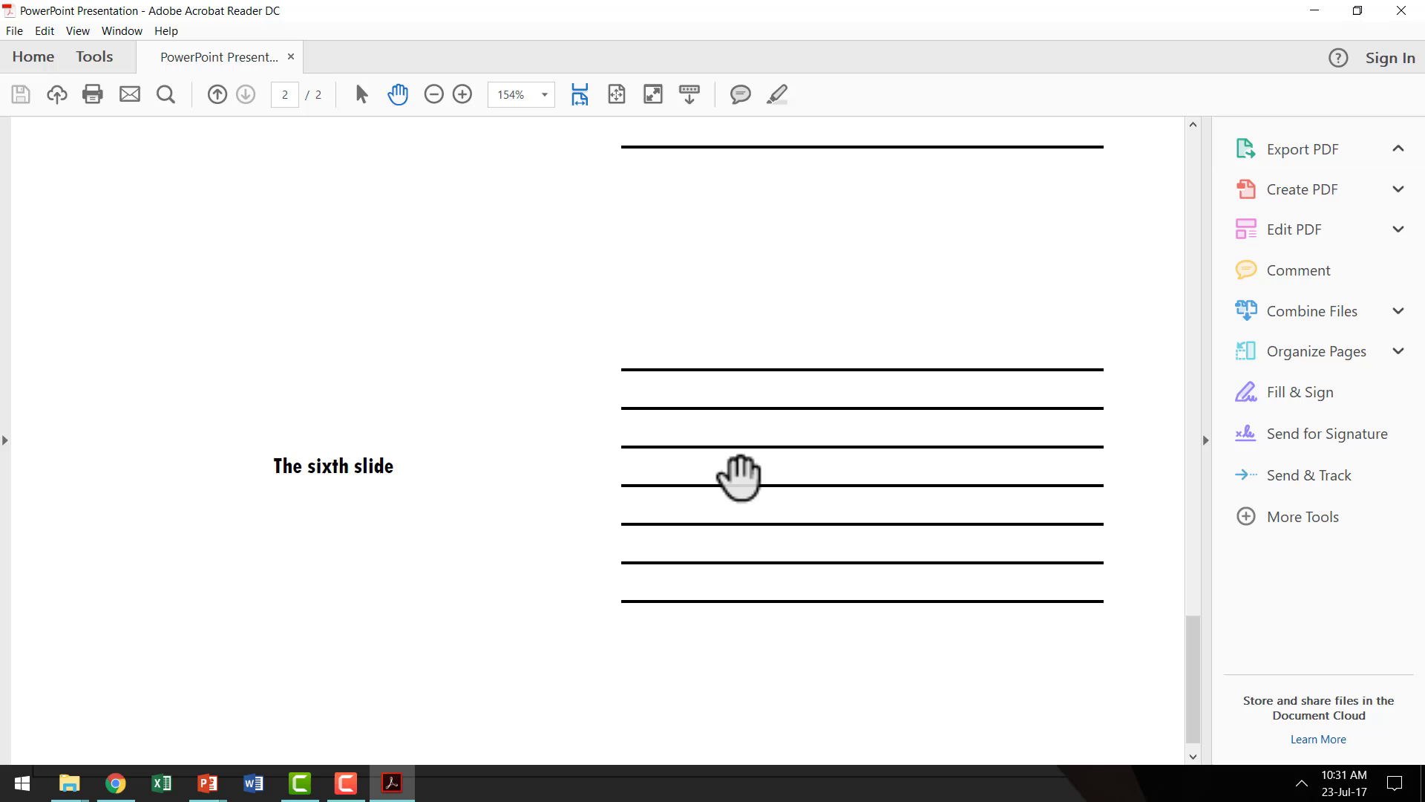
pyautogui.scroll(6, 745, 472)
pyautogui.scroll(10, 878, 405)
pyautogui.scroll(4, 876, 407)
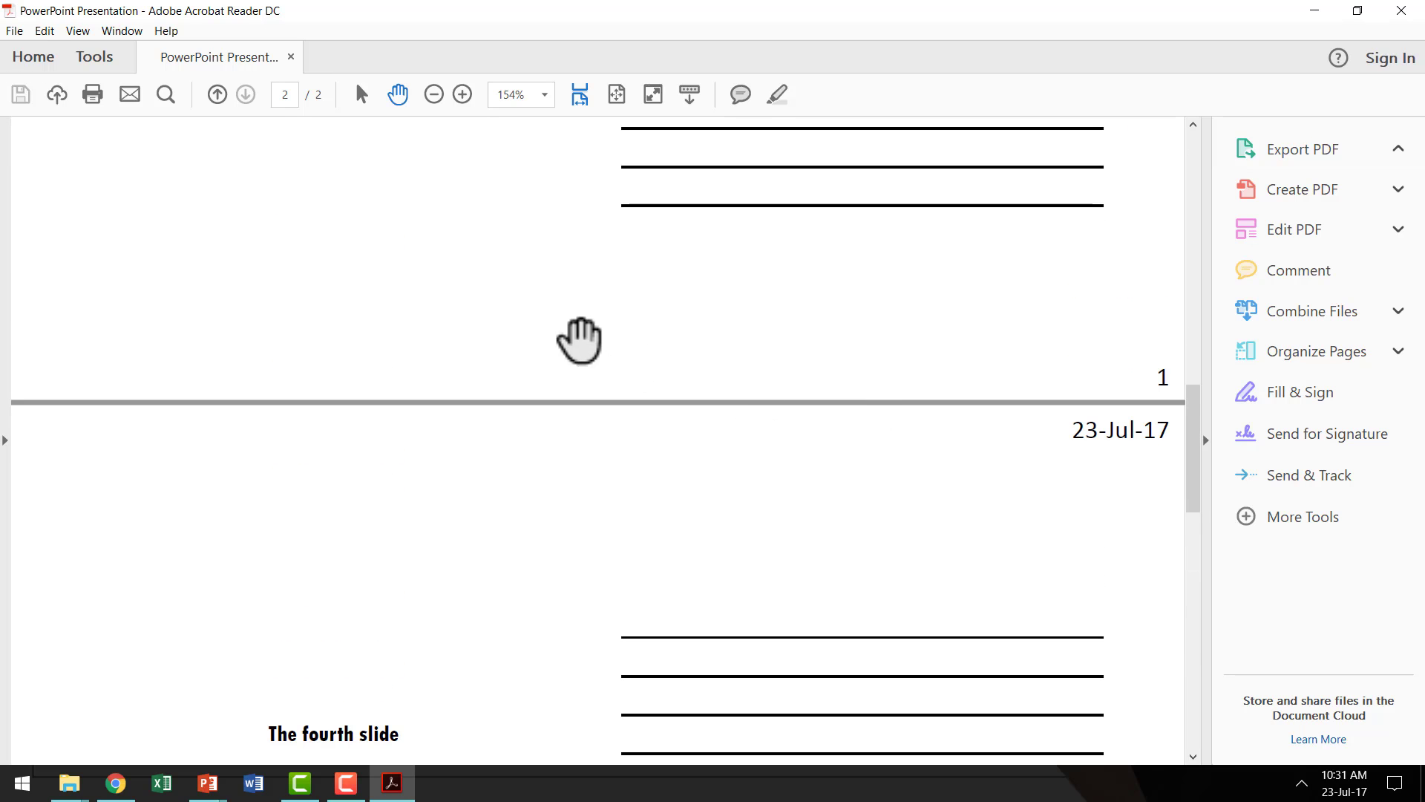
pyautogui.scroll(4, 758, 300)
pyautogui.scroll(3, 757, 300)
pyautogui.scroll(4, 767, 292)
pyautogui.scroll(4, 770, 290)
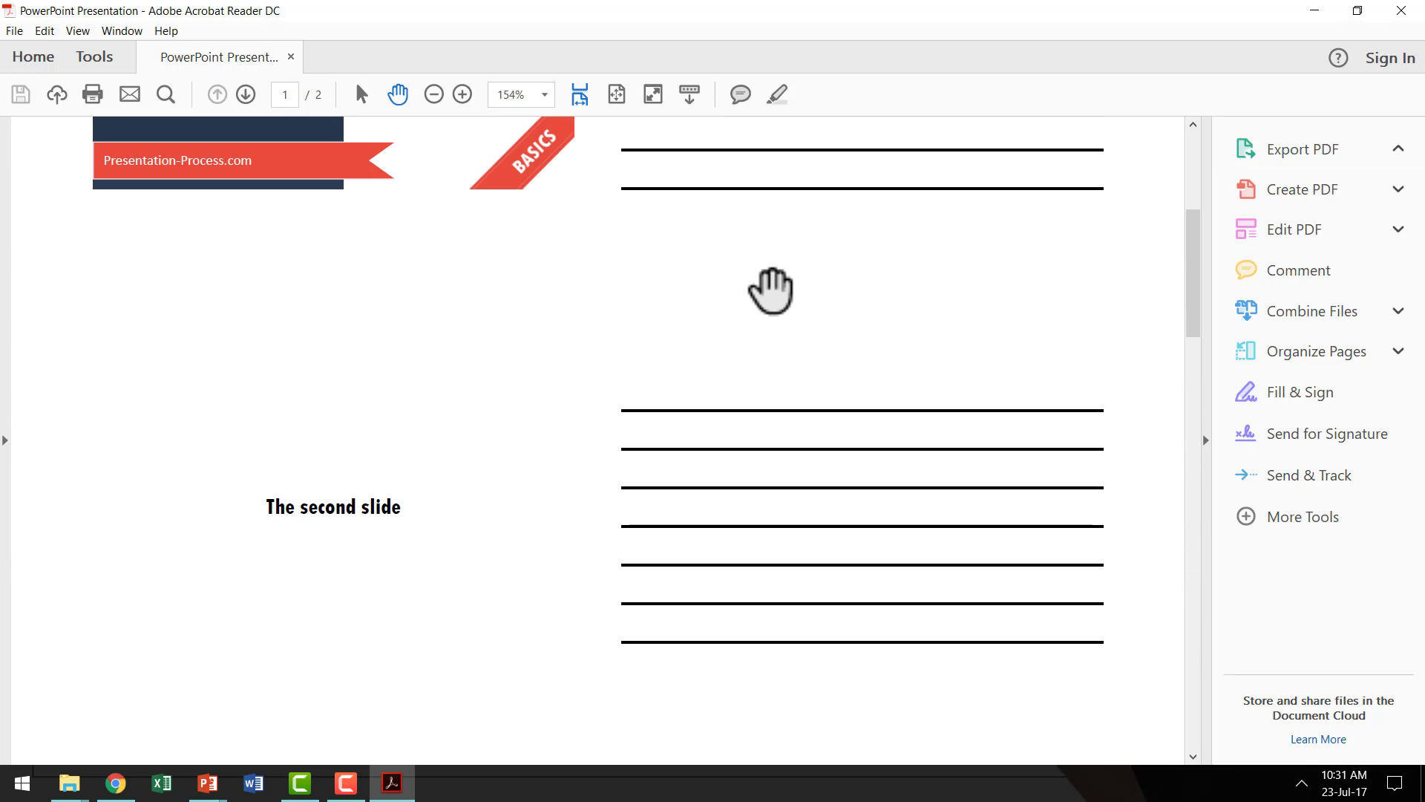
pyautogui.scroll(4, 771, 289)
pyautogui.scroll(2, 771, 289)
pyautogui.scroll(1, 775, 289)
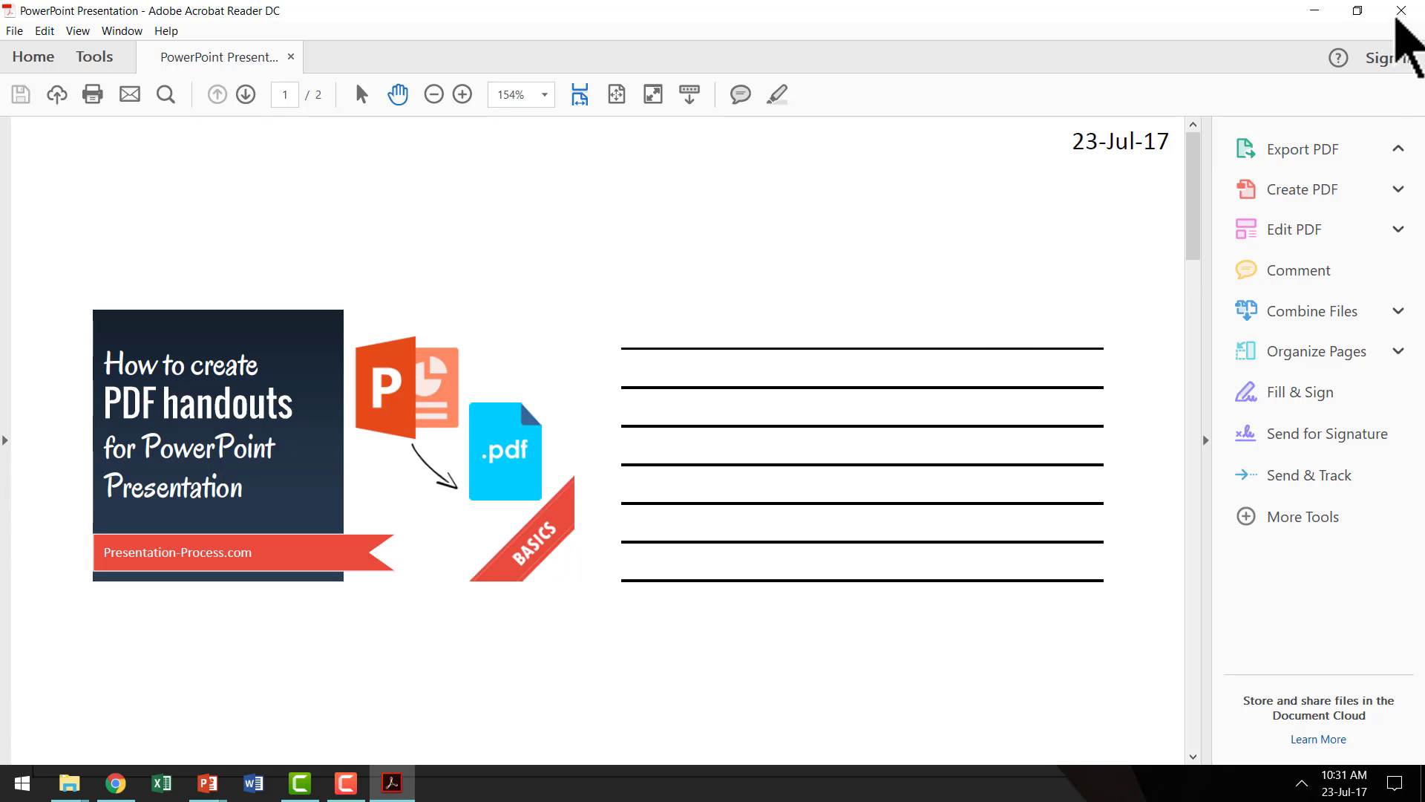
# Close Acrobat Reader to return to the first slide in PowerPoint.
pyautogui.click(1400, 13)
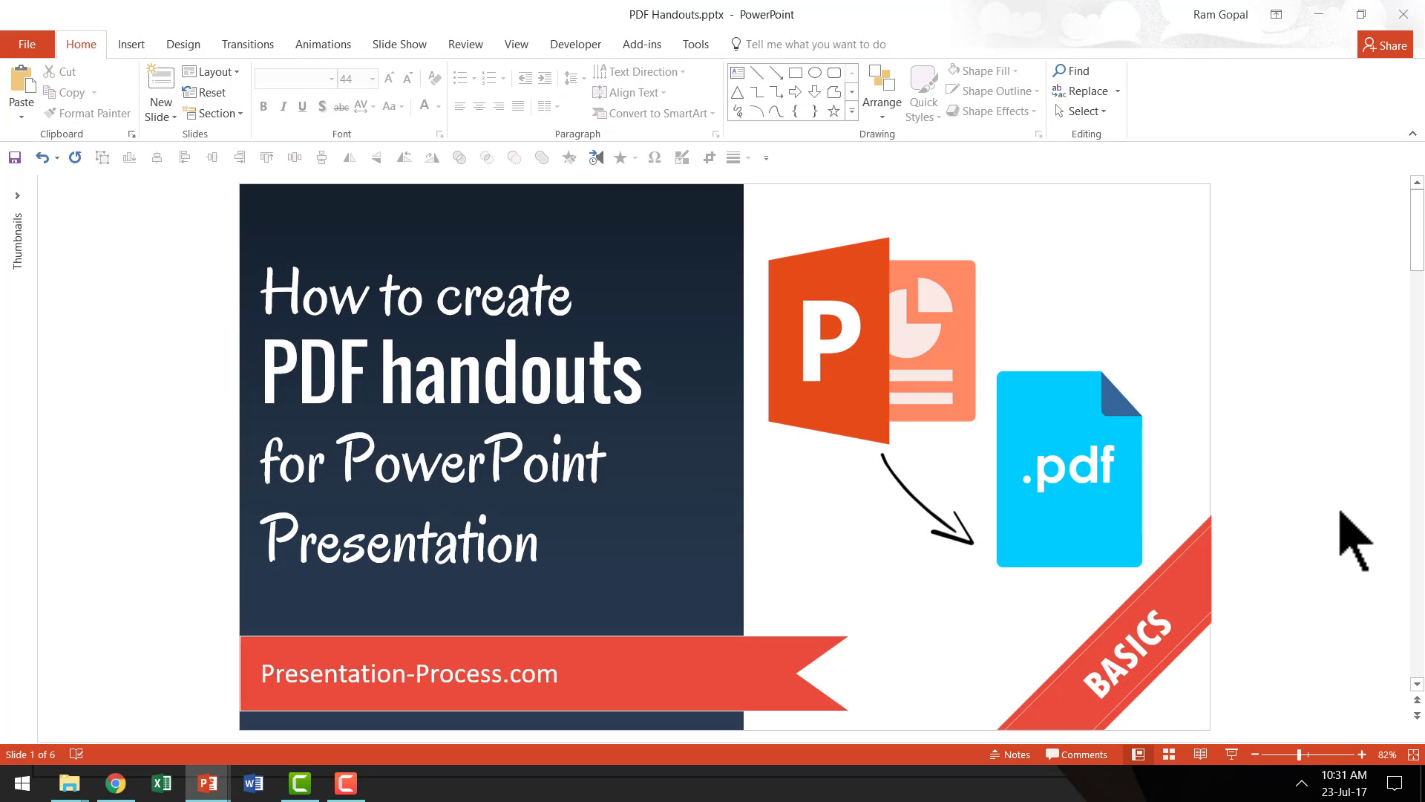